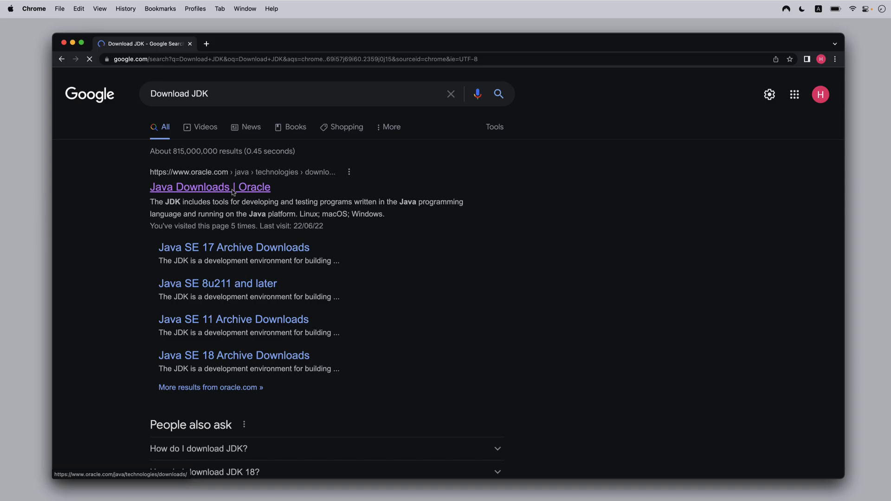
- Display the macOS downloads for Java 18 on Oracle's Java downloads page
scroll(240, 207, down, 1)
scroll(240, 207, down, 10)
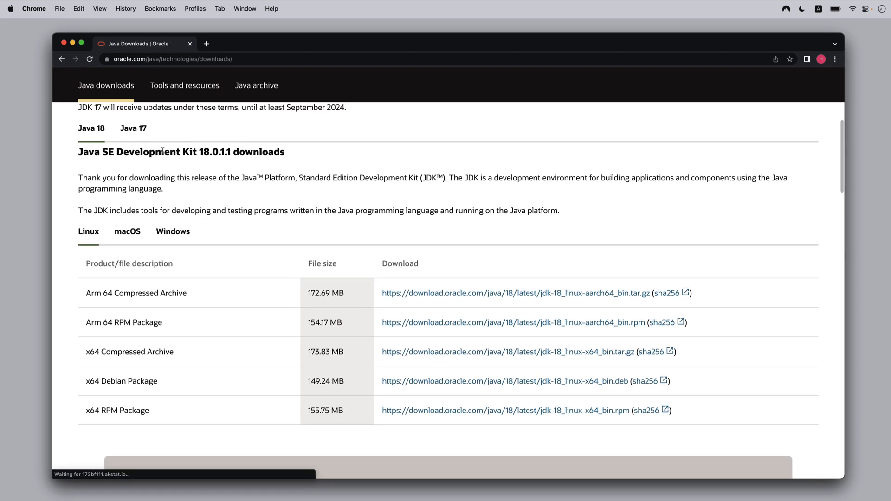
click(127, 231)
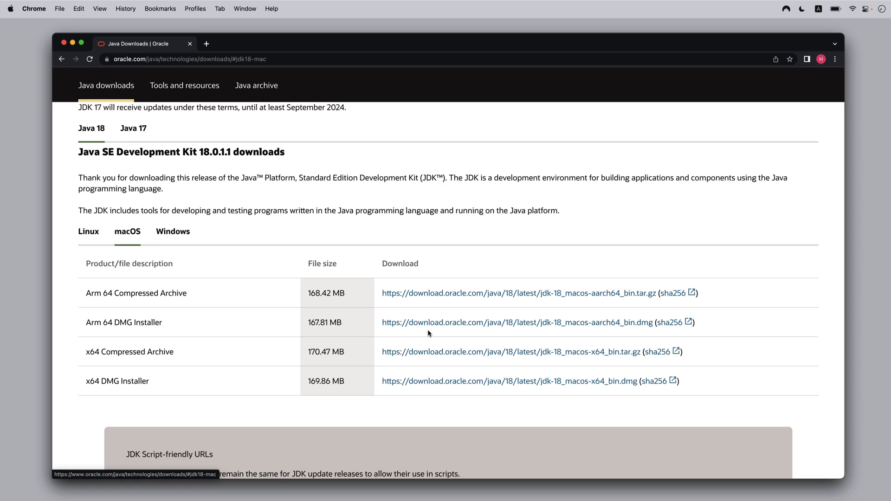
- Check which chip this Mac has in the system overview, and close the overview
click(9, 9)
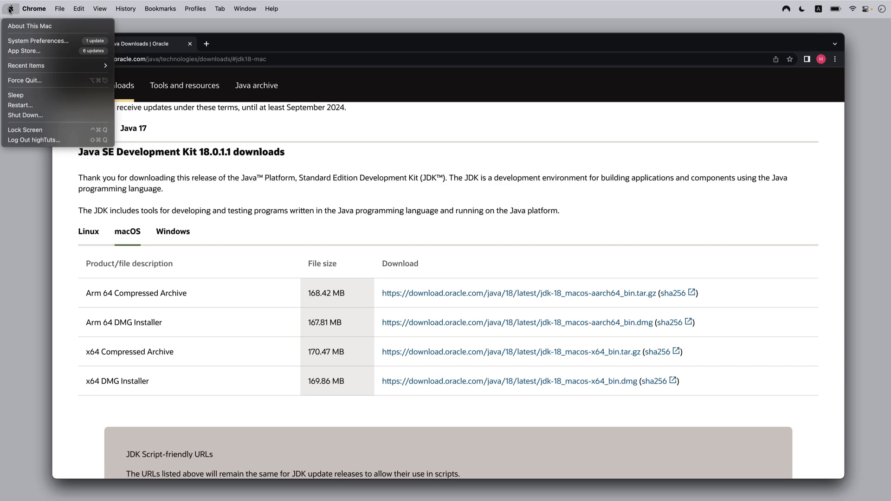
click(30, 31)
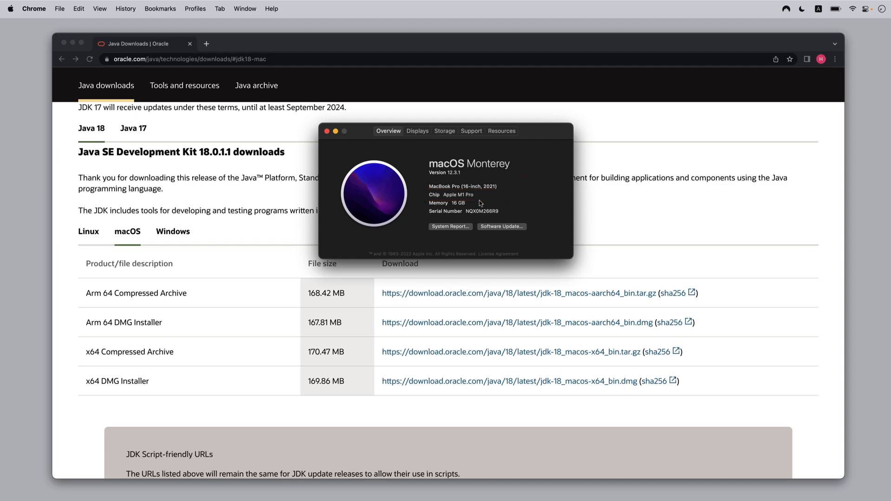
click(327, 131)
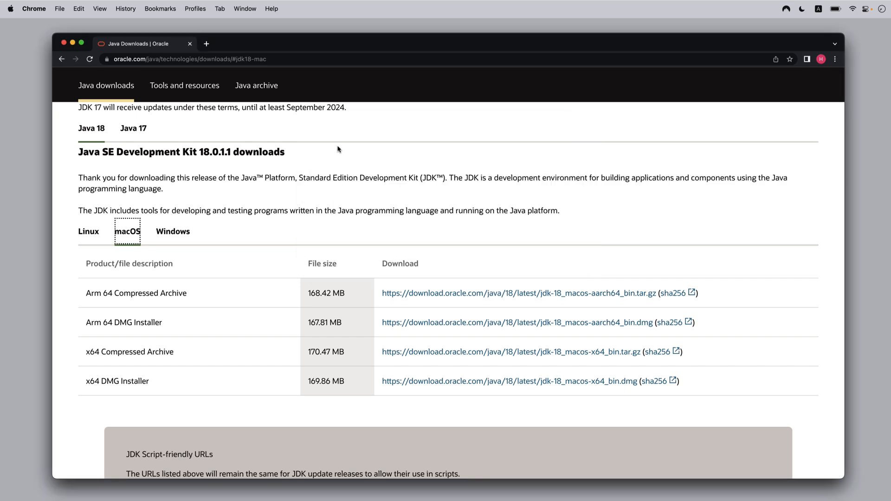
- Download the Java 18 Arm 64 DMG Installer for macOS and open the downloaded disk image
click(513, 322)
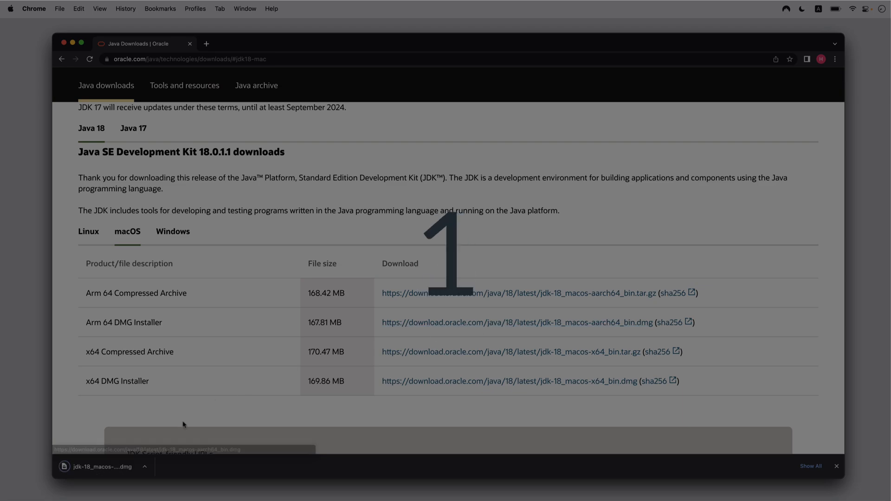
click(144, 466)
click(161, 472)
- Run a standard install of the JDK 18.0.1.1 package, authorise it with the account password, and close the installer
click(287, 134)
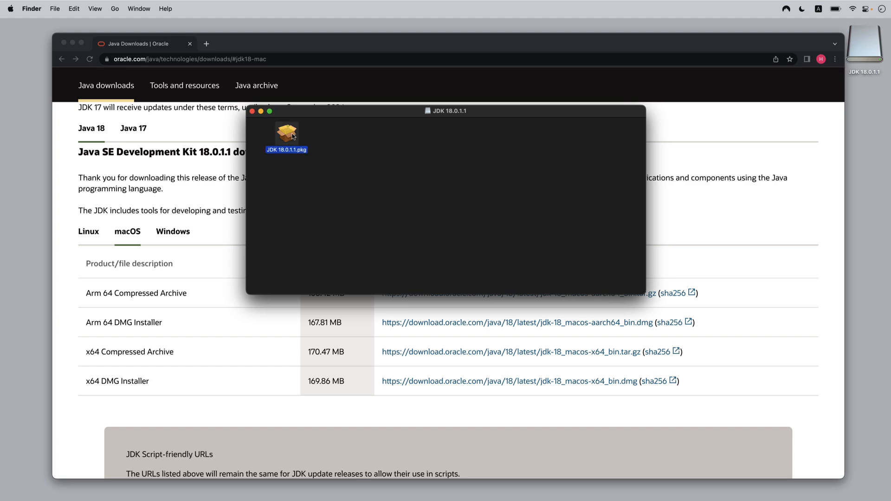
double_click(293, 135)
click(552, 335)
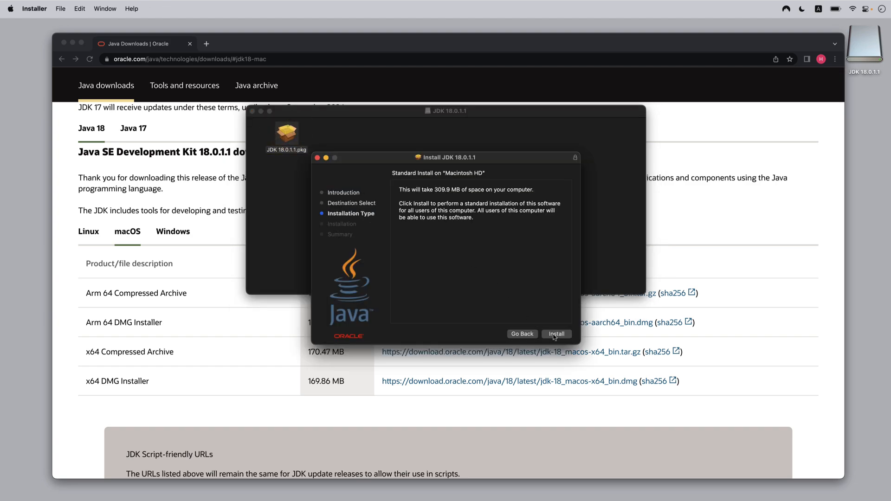
click(550, 335)
text(••••••••)
key(Return)
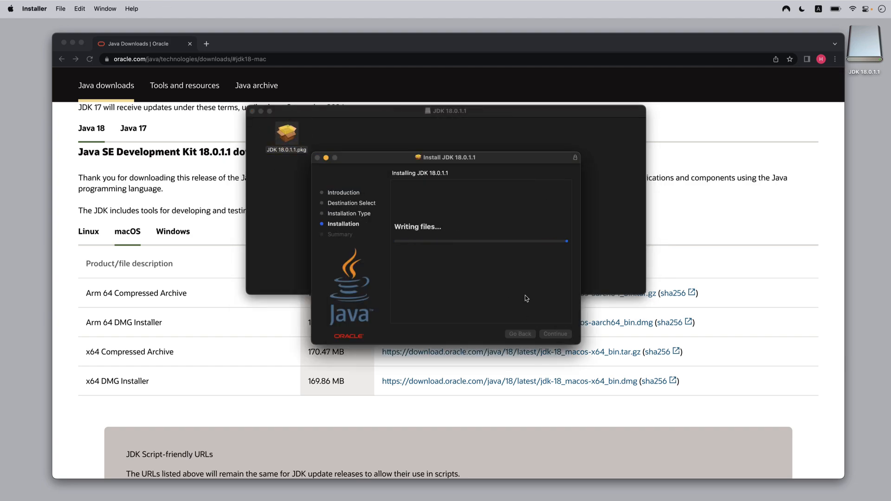
click(556, 335)
click(470, 286)
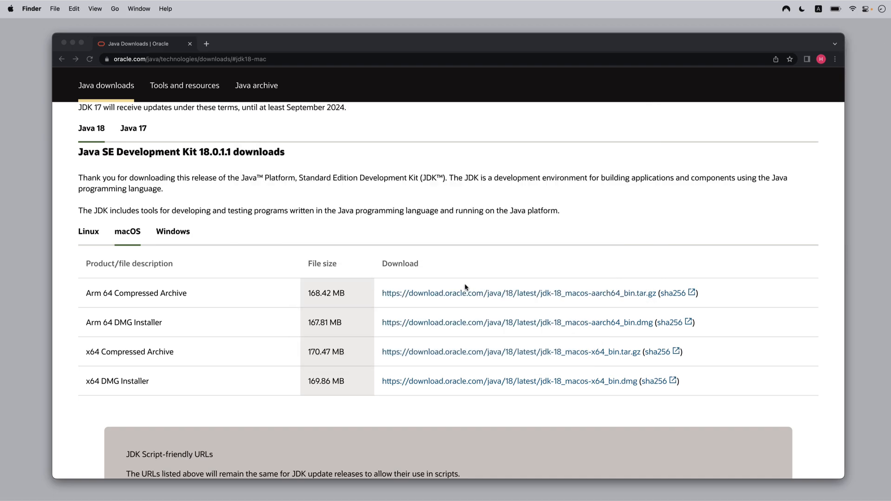
- Search the web for "Download IntelliJ idea" in a new browser tab and open the JetBrains download page
click(206, 45)
text(Download I)
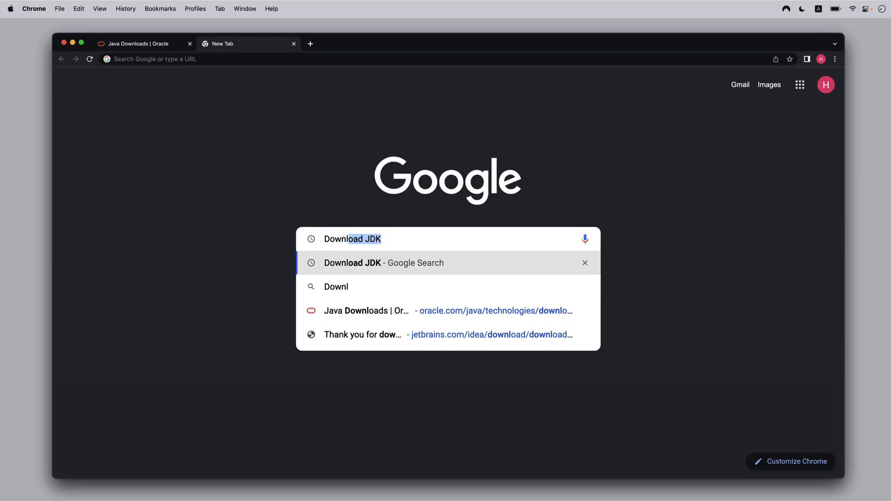
text(ntelliJ idea)
key(Return)
click(230, 190)
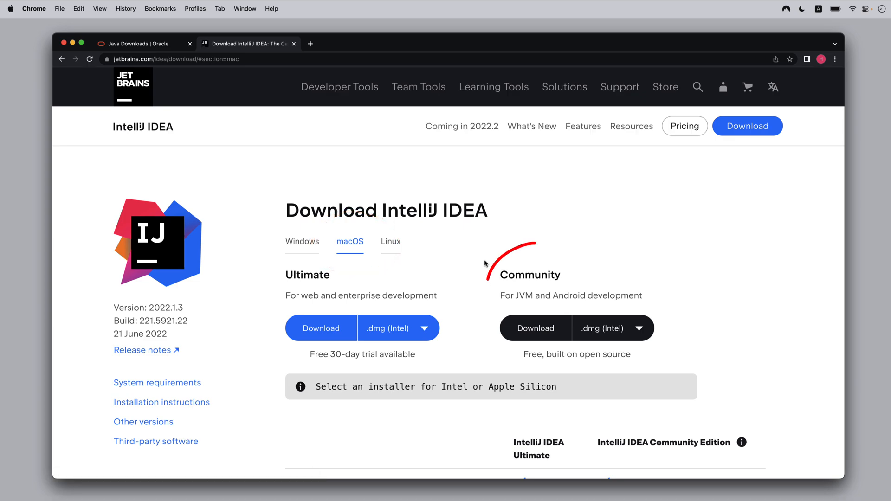
- Download the IntelliJ IDEA Community edition as .dmg (Apple Silicon) and open the downloaded disk image
click(637, 330)
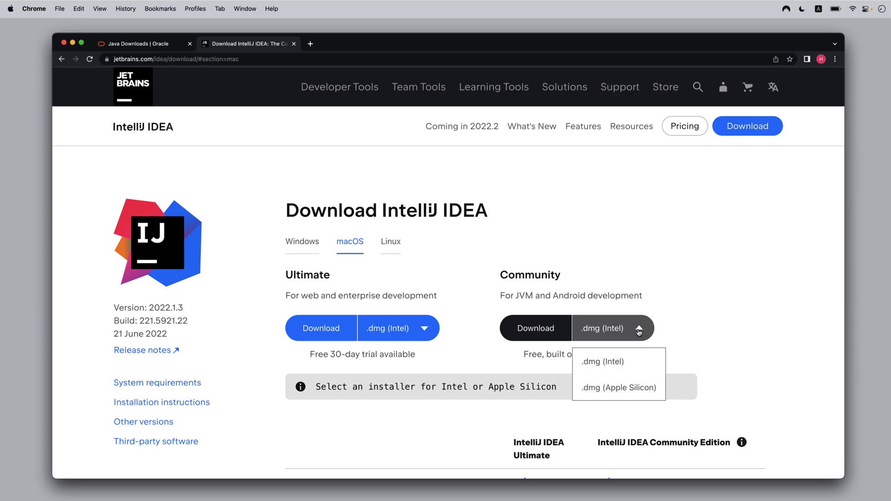
click(637, 389)
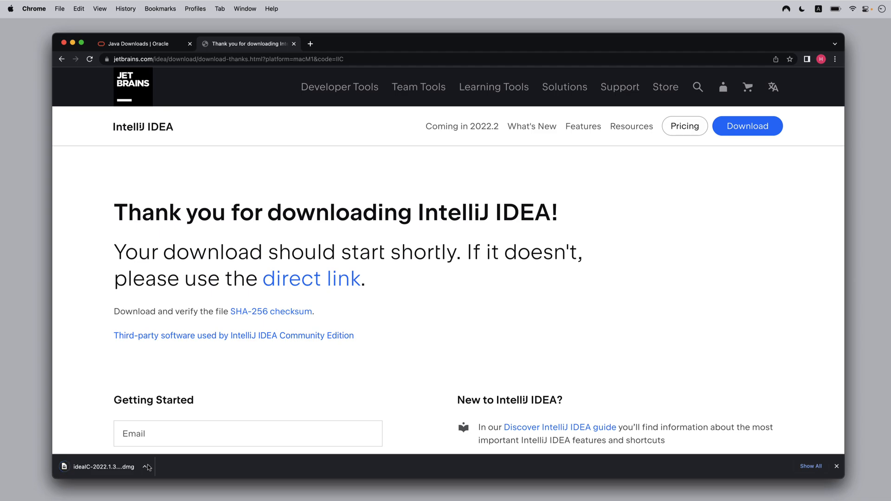
click(147, 465)
click(160, 470)
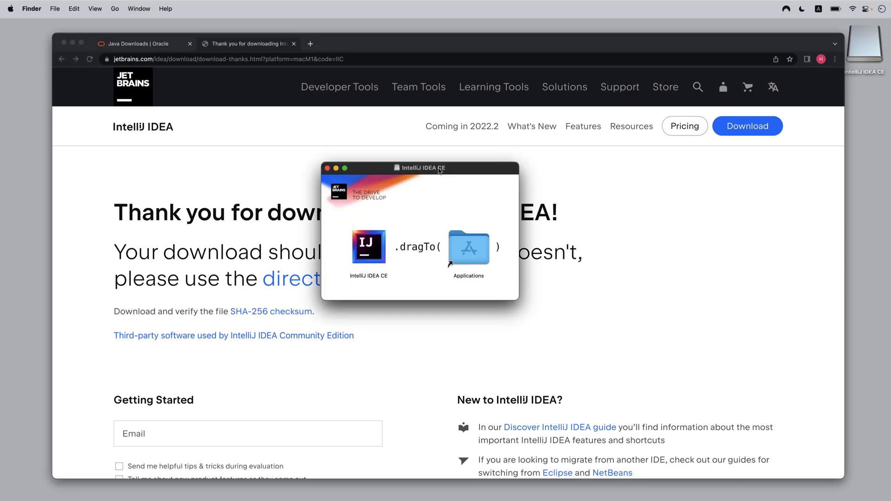
- Copy IntelliJ IDEA CE into the Applications folder and launch it, allowing the downloaded app to open
drag(378, 249, 481, 251)
key(super+w)
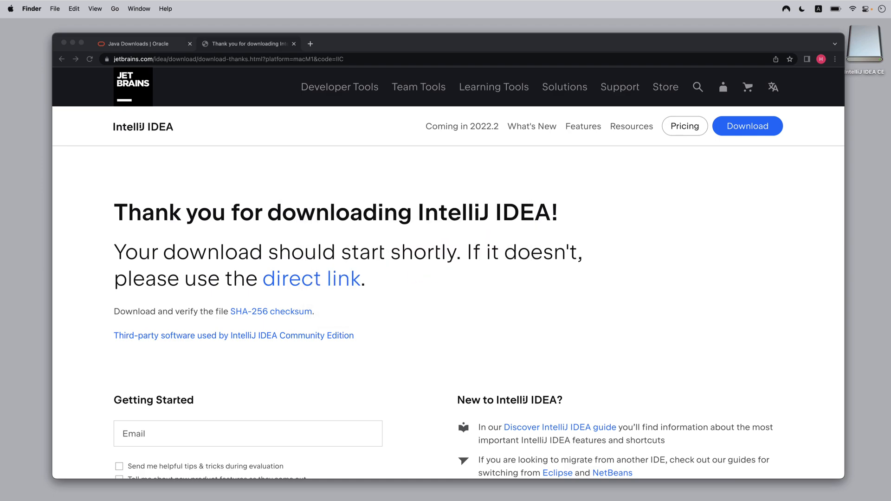
key(super+space)
text(intel)
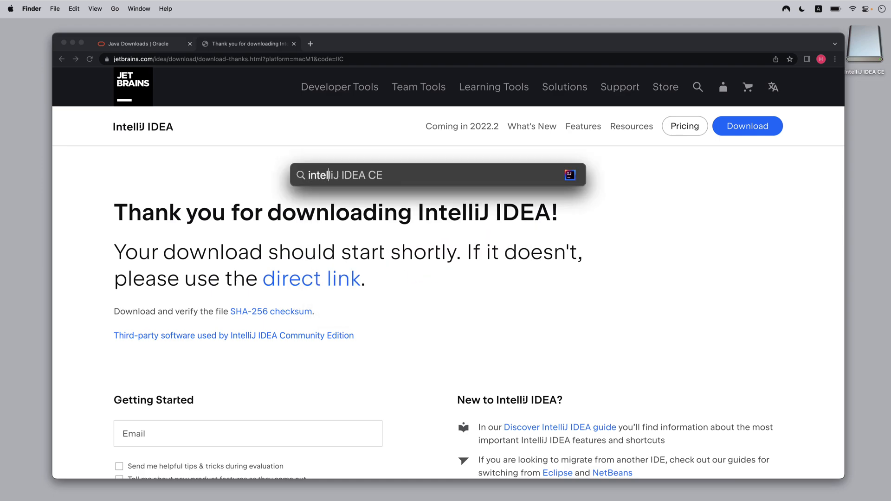
key(Return)
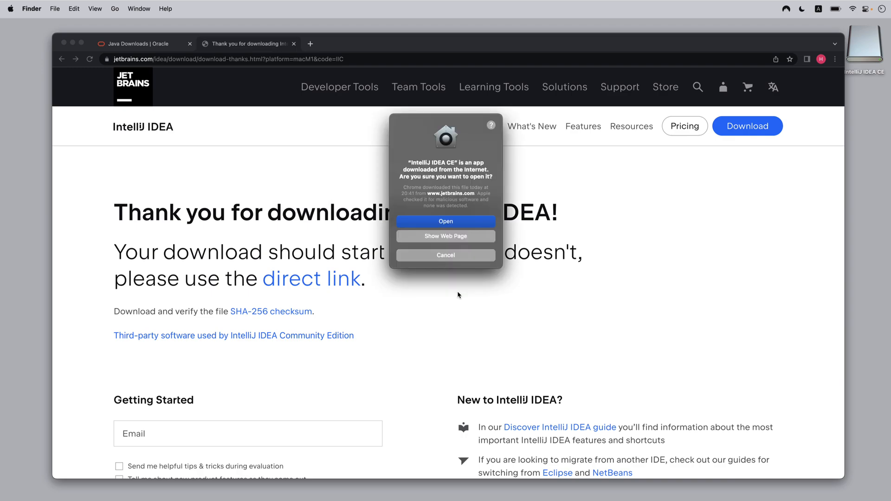
scroll(458, 295, down, 1)
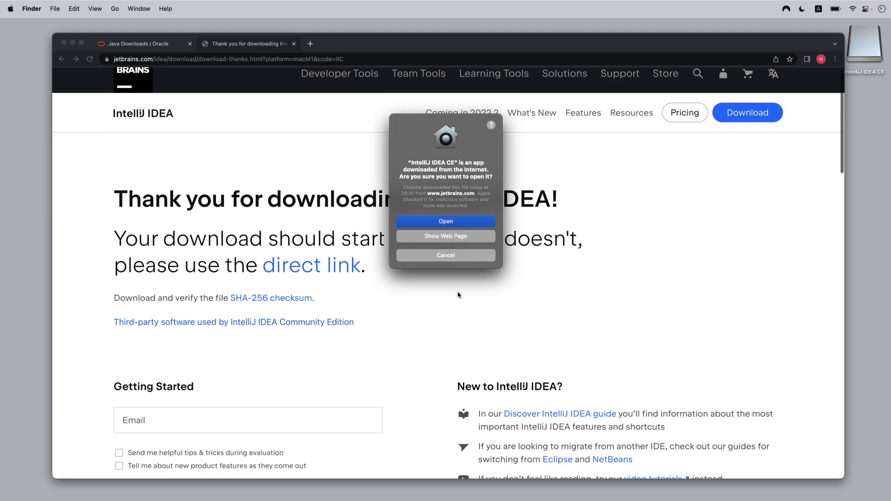
click(442, 223)
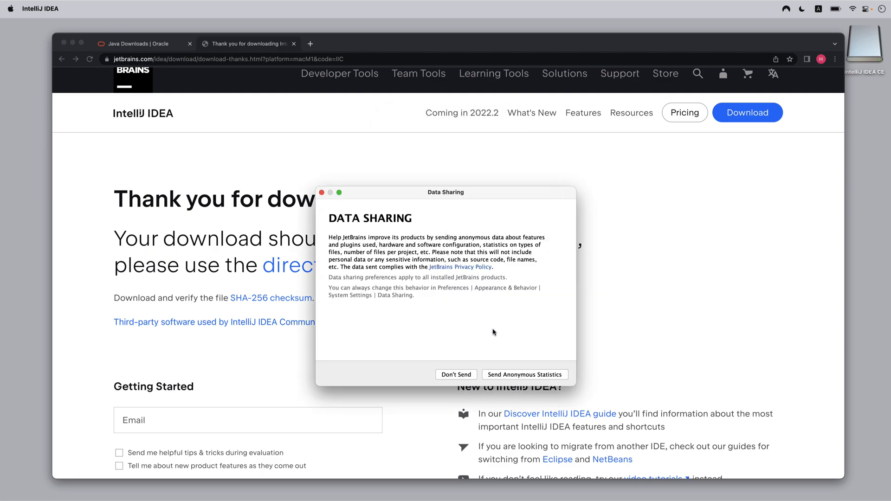
- Agree to send anonymous statistics and start IntelliJ IDEA without importing settings
click(513, 376)
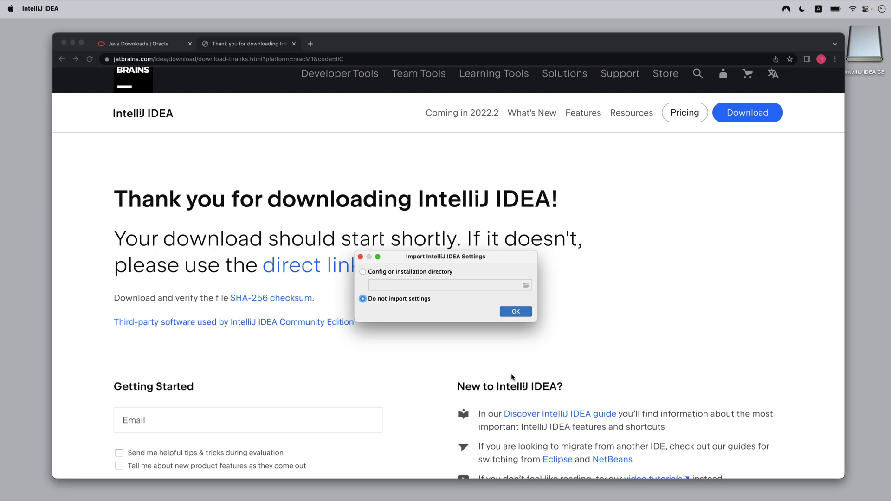
click(515, 314)
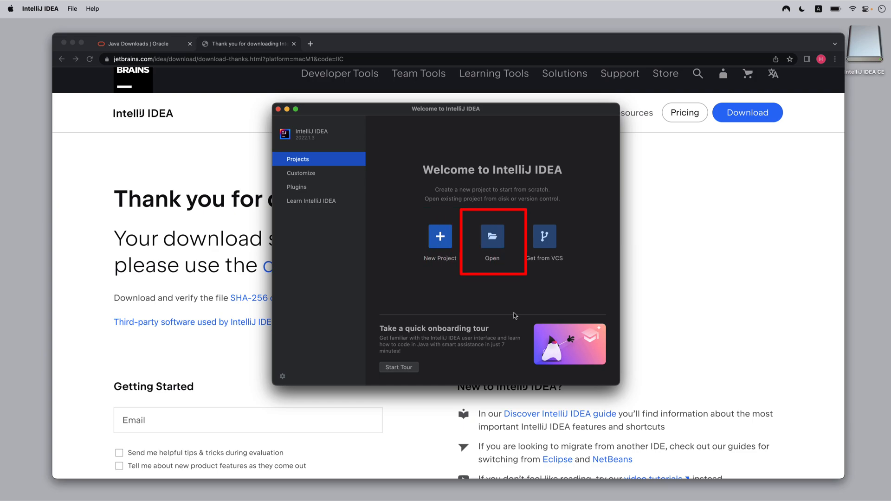
- Preview the IntelliJ Light, macOS Light, Darcula and High contrast color themes, and switch back to Darcula
click(319, 180)
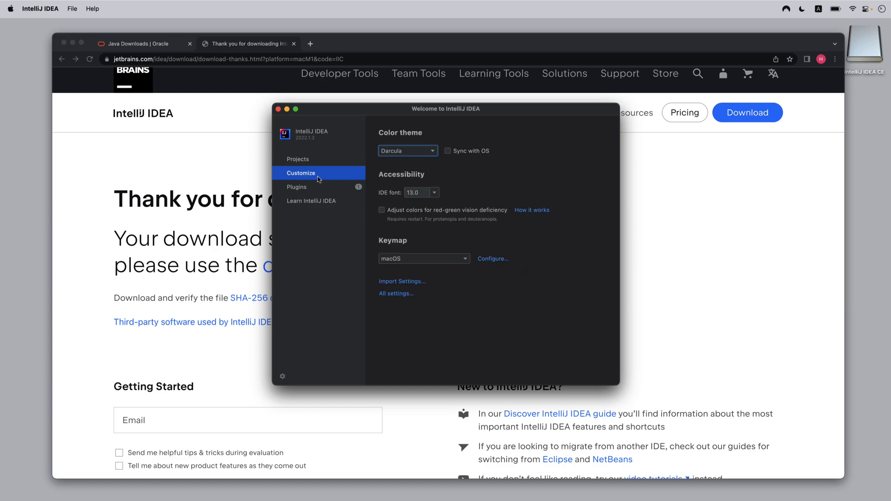
click(397, 154)
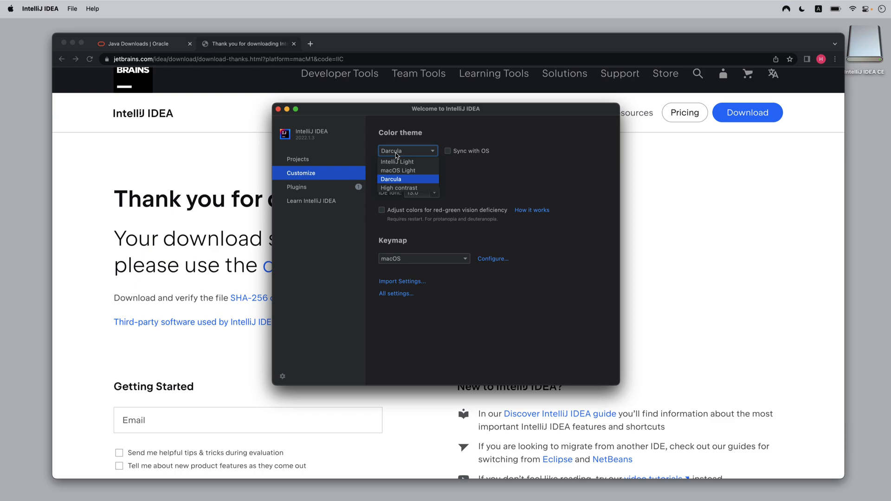
click(413, 163)
click(411, 154)
click(407, 168)
click(403, 154)
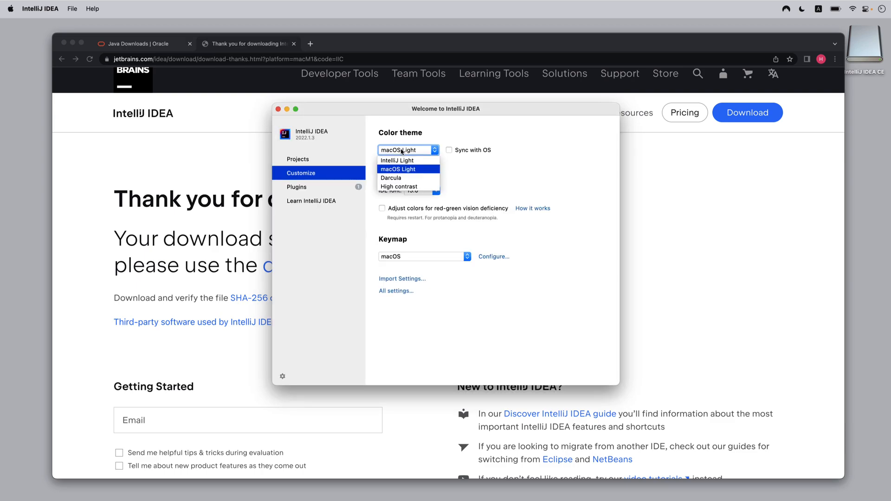
click(403, 177)
click(403, 153)
click(403, 186)
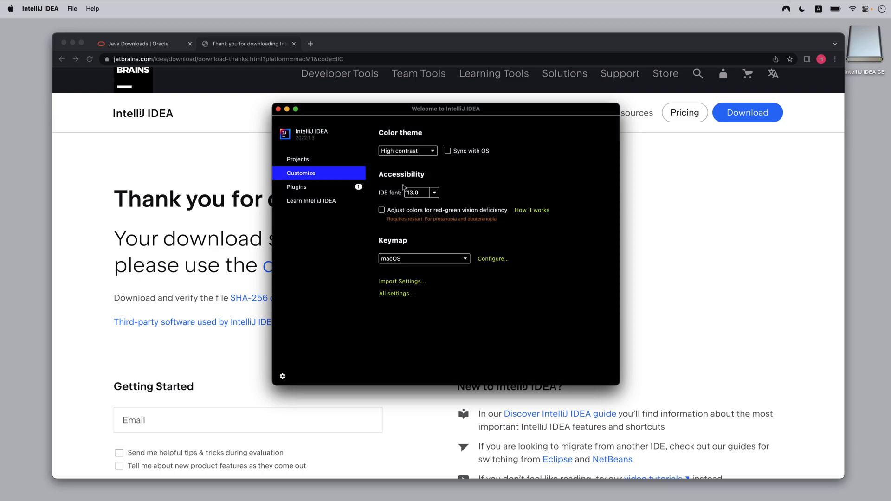
click(398, 152)
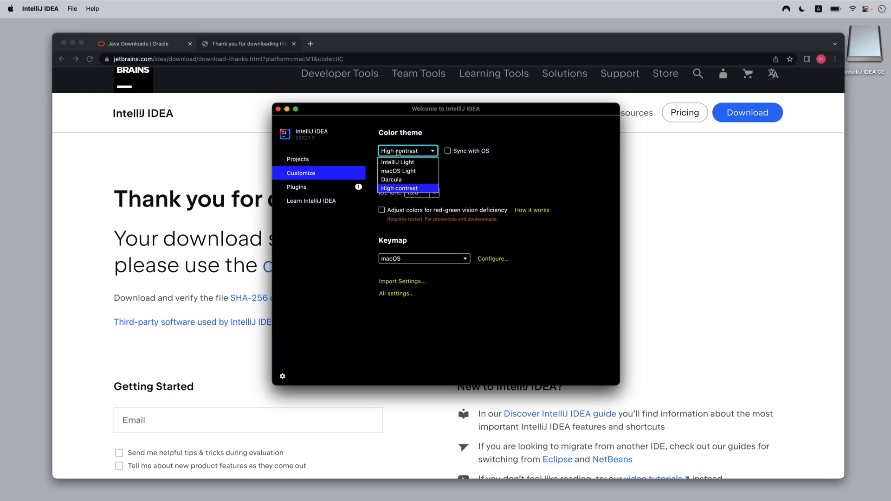
click(395, 180)
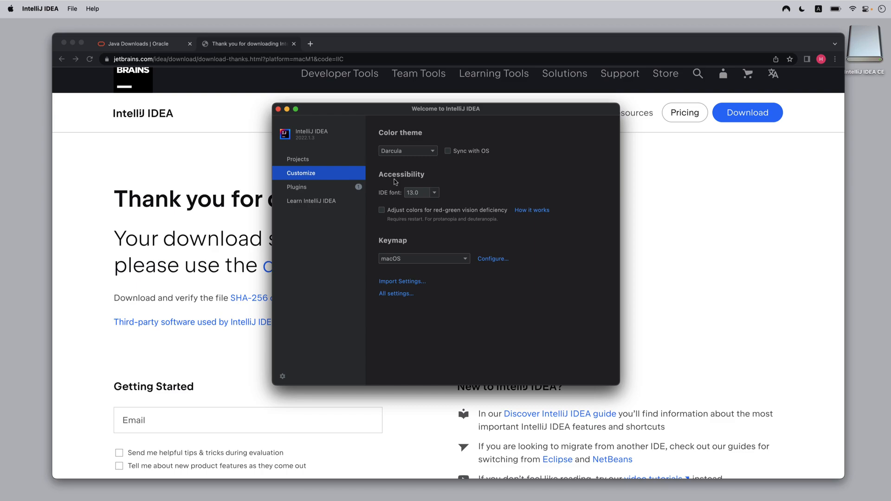
- Set the editor font size to 18 in the preferences
click(27, 10)
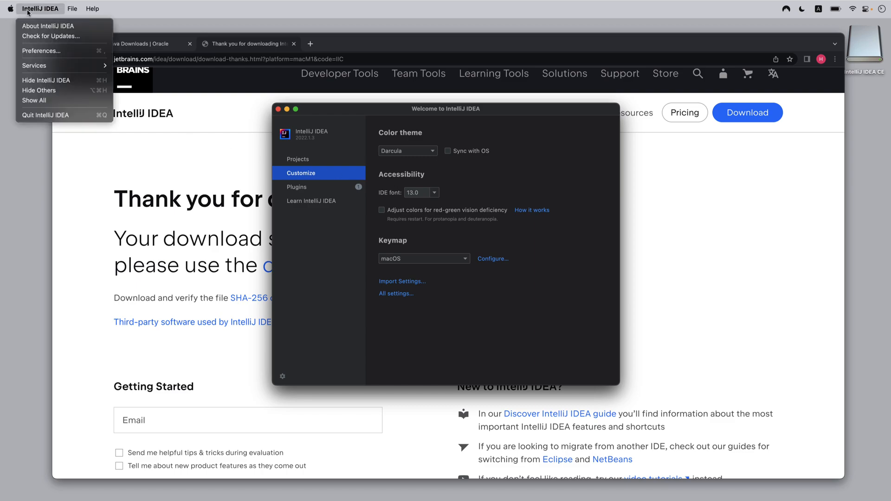
click(32, 50)
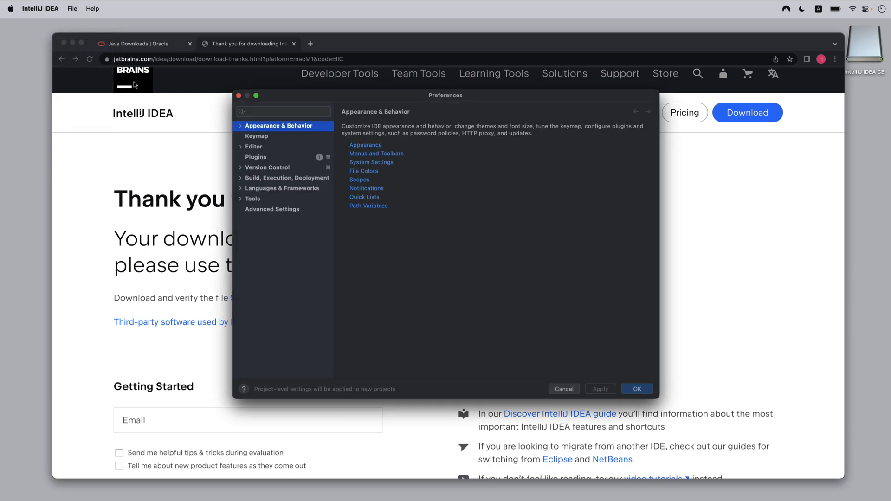
click(249, 146)
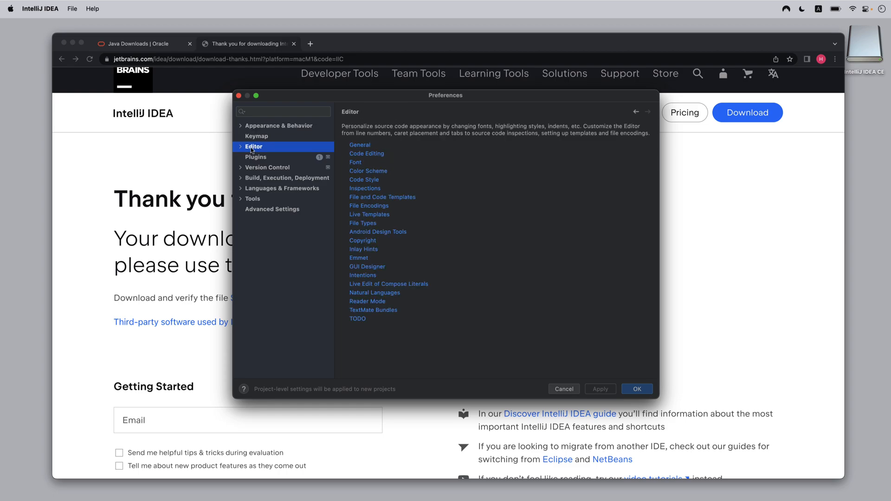
click(241, 146)
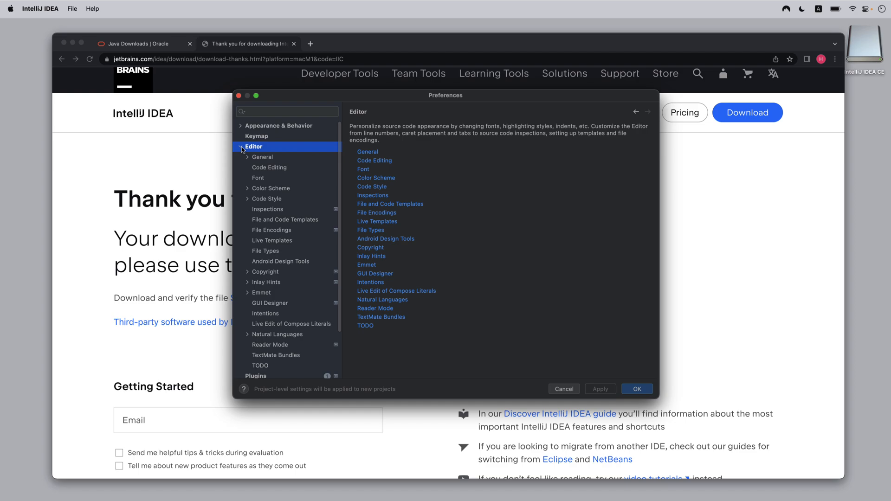
click(258, 178)
click(369, 144)
drag(369, 145, 360, 145)
text(8)
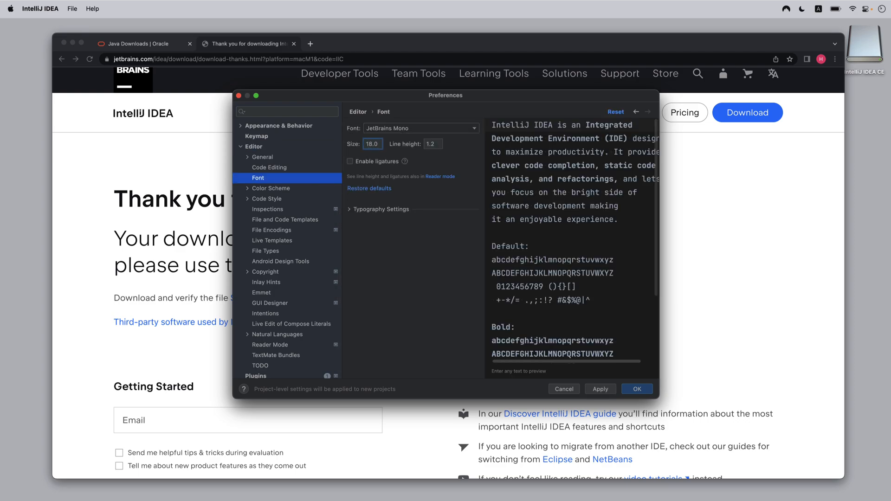
- Set the editor font's line height to 1.6 and save the preferences
click(439, 144)
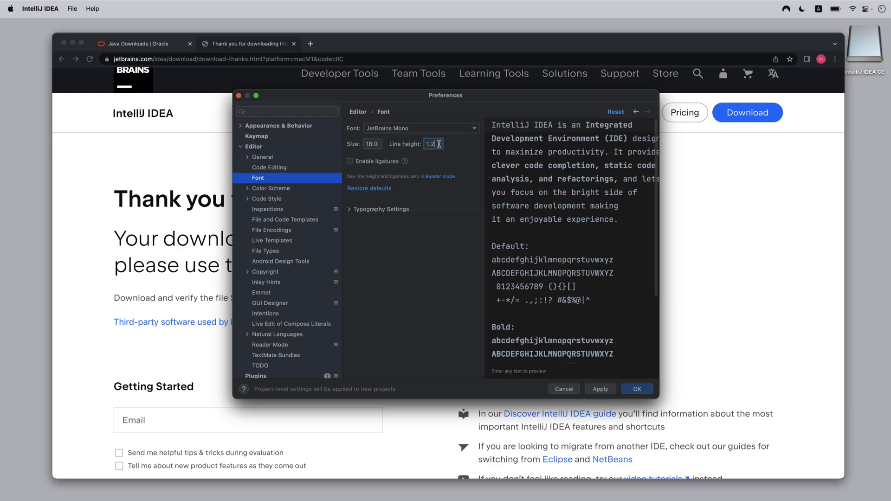
key(BackSpace)
text(6)
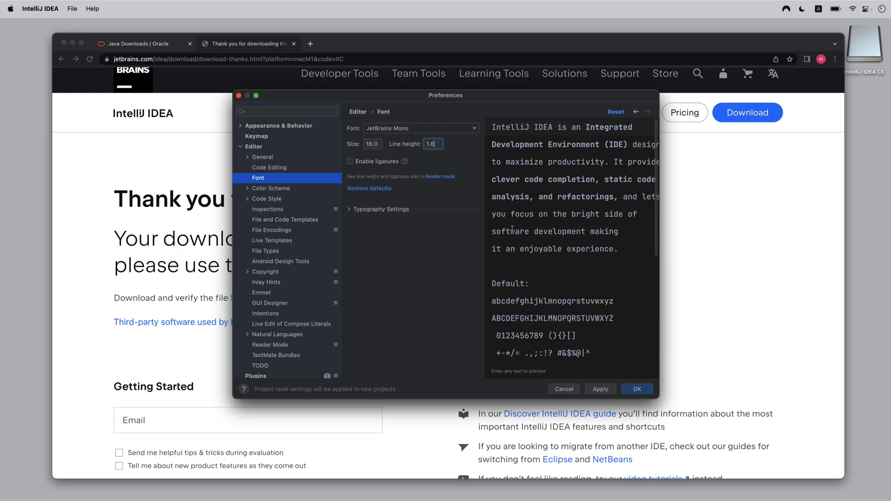
click(627, 389)
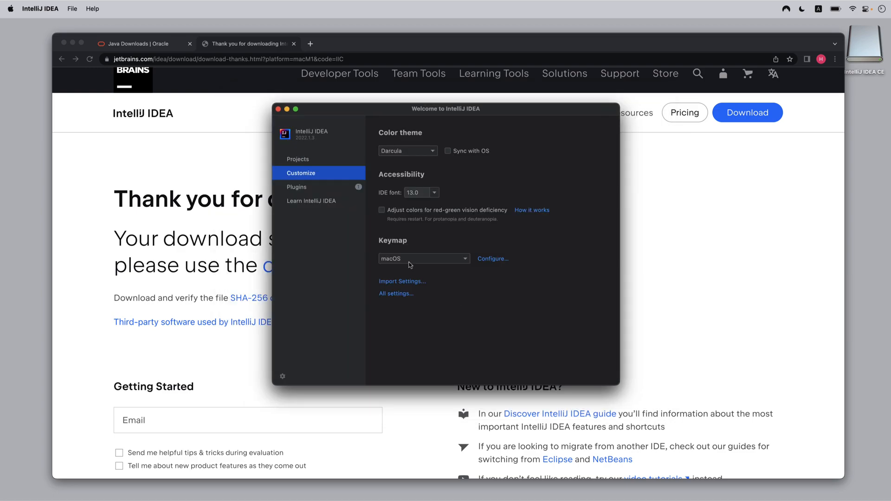
- View the plugin marketplace and the Learn IntelliJ IDEA resources on the welcome screen
click(319, 188)
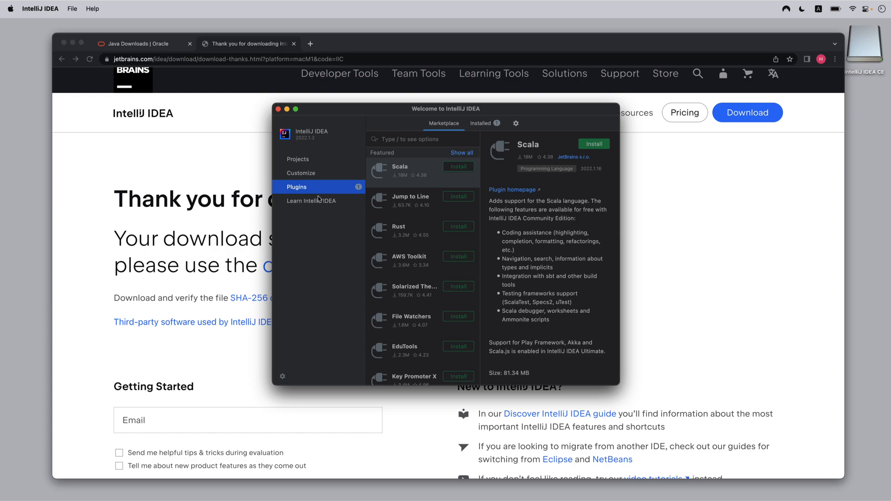
click(317, 201)
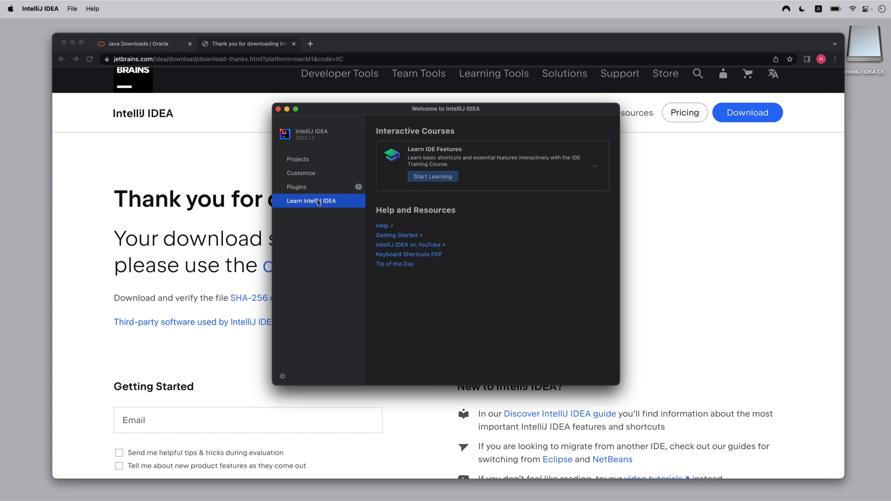